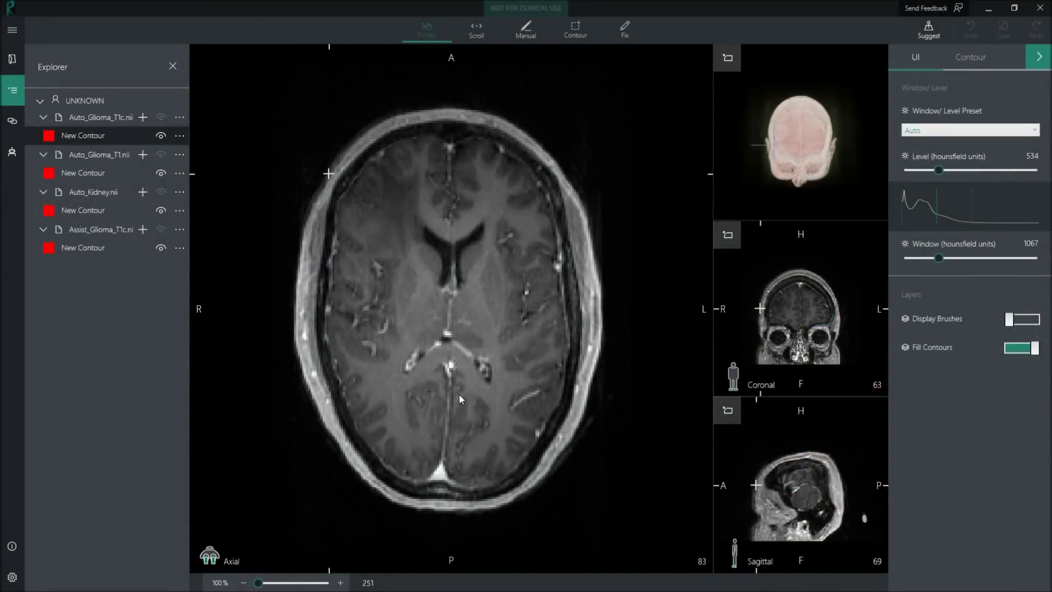
Go to axial slice 62, set the crosshair on the ring lesion, then zoom and pan to centre it
scroll(459, 394, "down", 20)
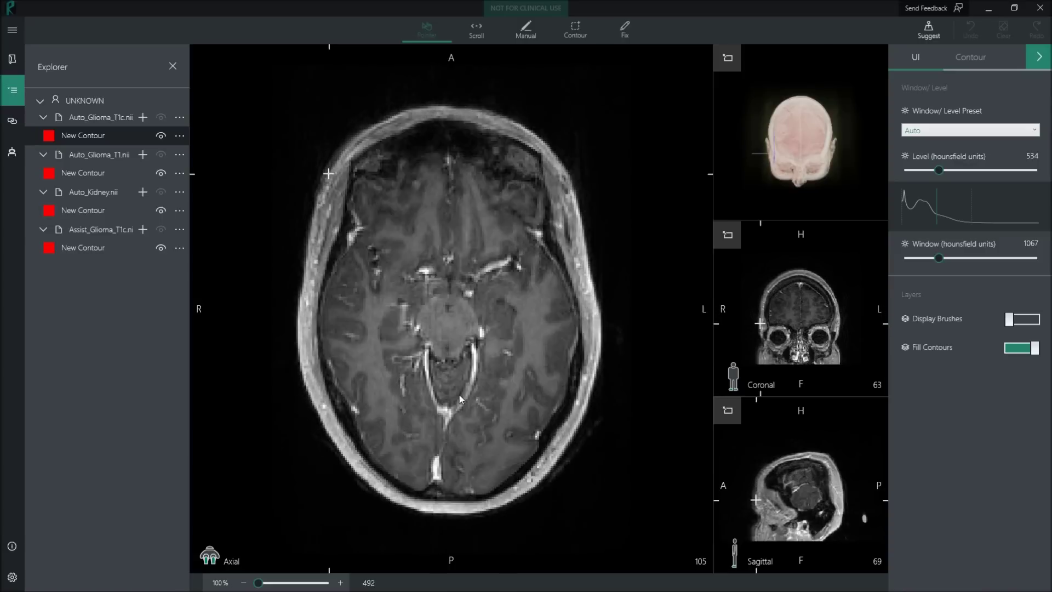
scroll(459, 395, "up", 3)
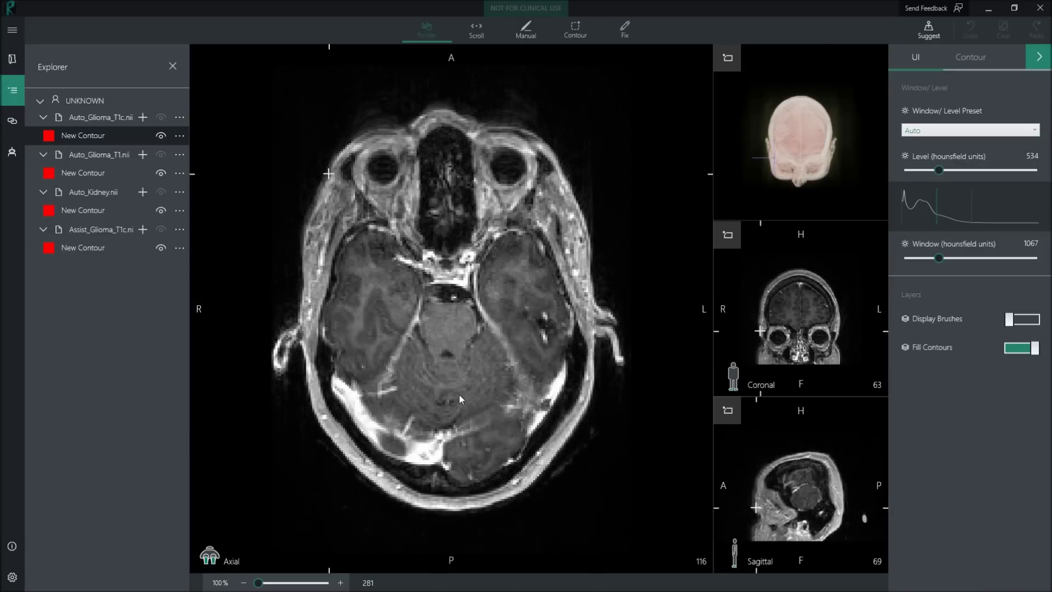
scroll(459, 394, "up", 9)
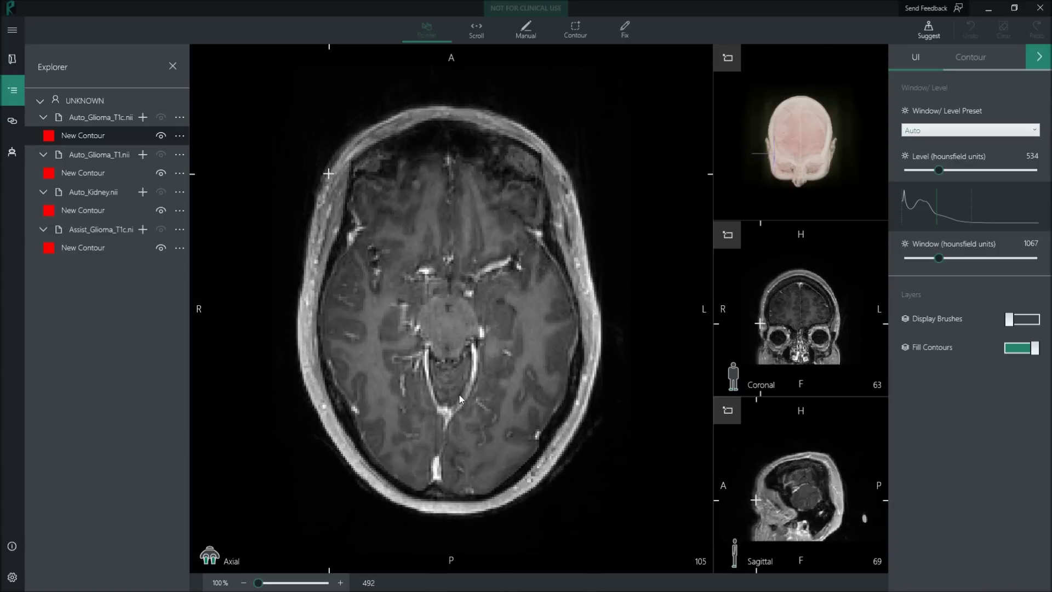
scroll(459, 394, "up", 16)
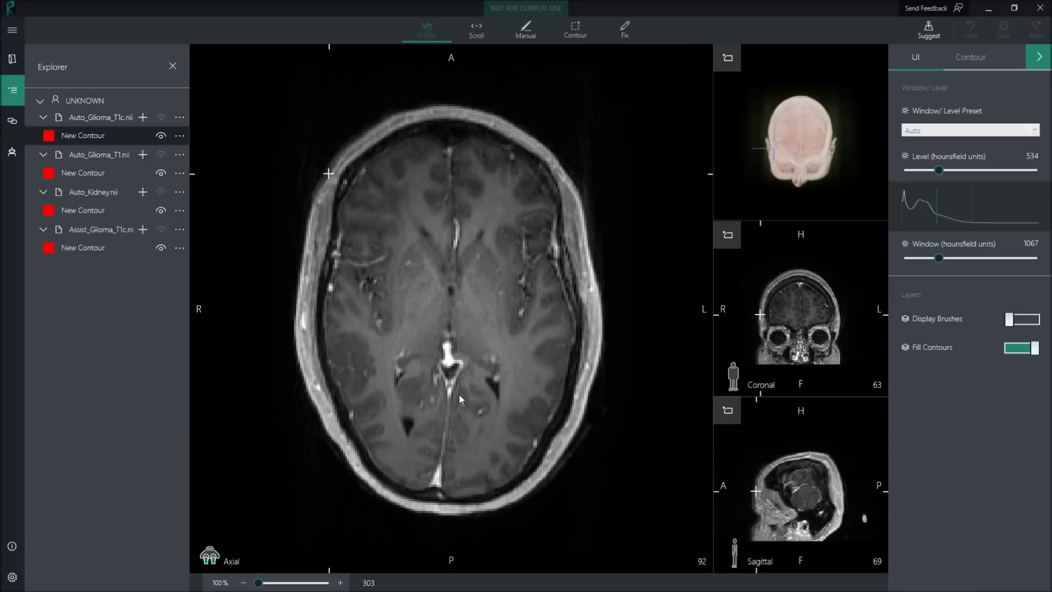
scroll(459, 395, "up", 16)
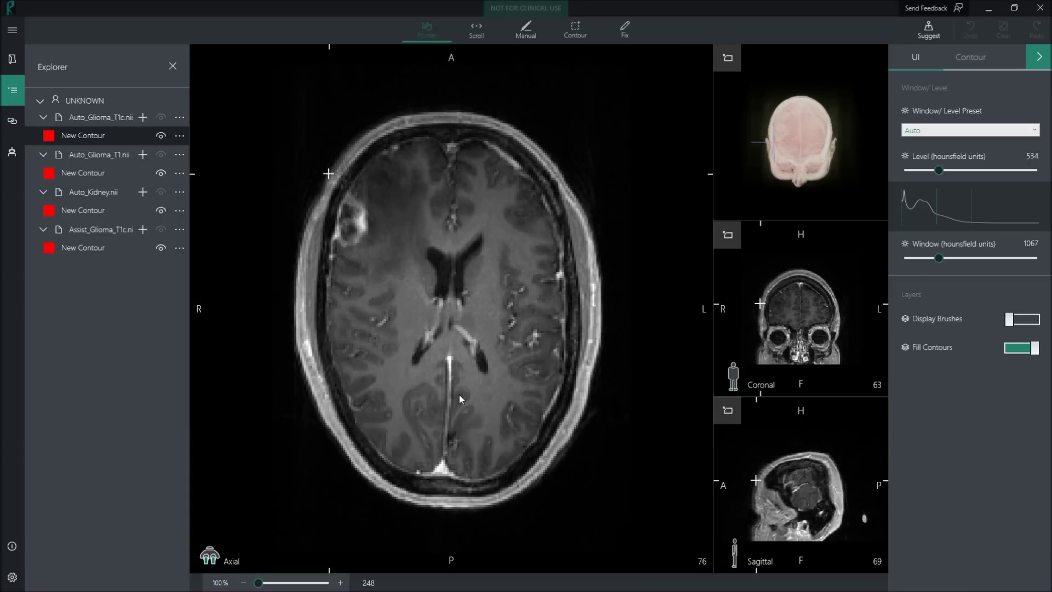
scroll(459, 394, "up", 8)
scroll(459, 394, "down", 8)
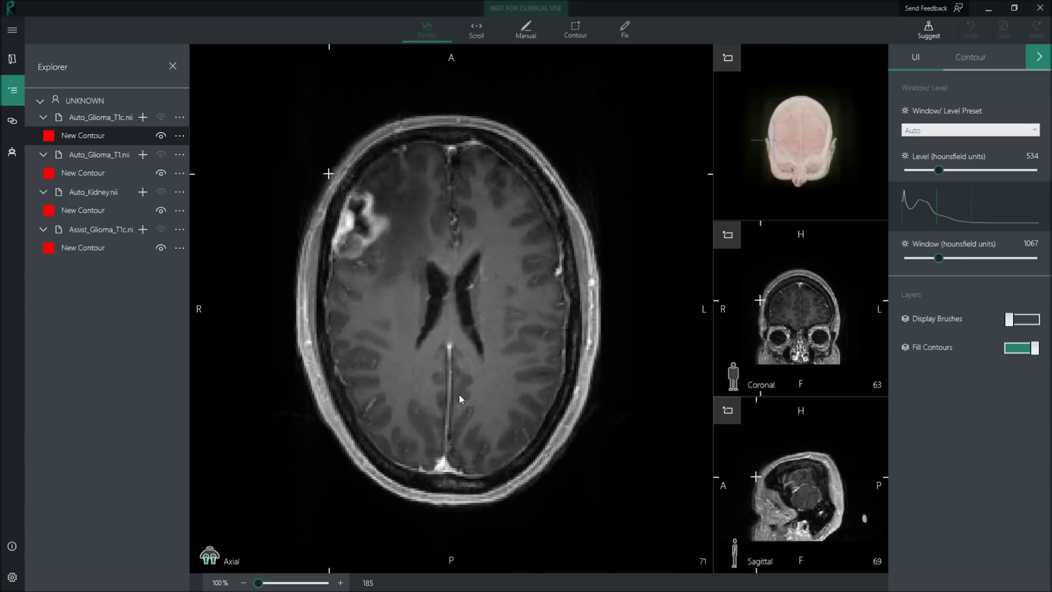
scroll(459, 394, "up", 9)
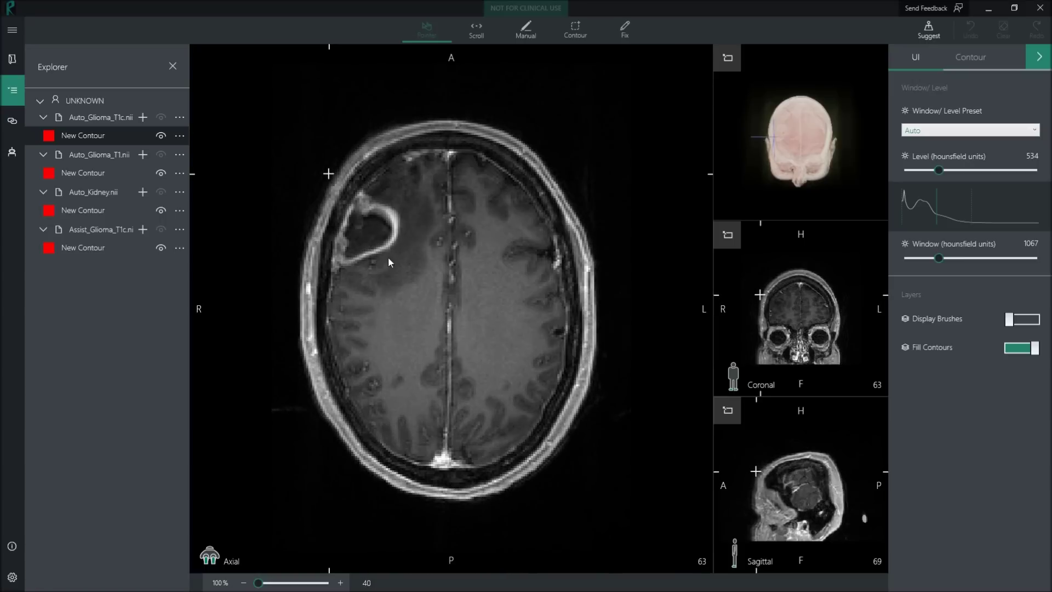
left_click(369, 232)
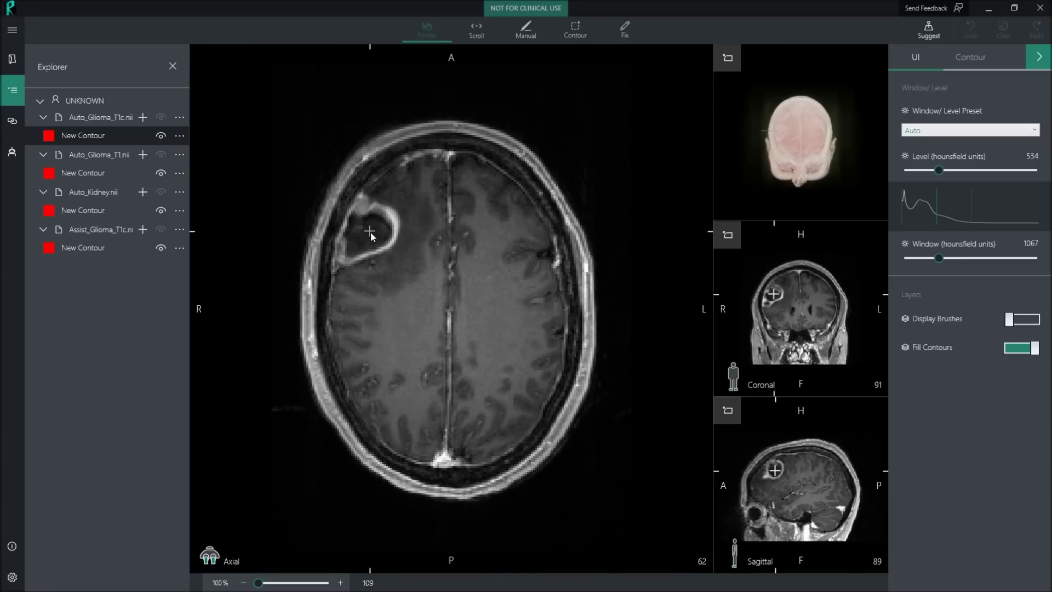
scroll(370, 232, "up", 6, "ctrl")
middle_click_drag(385, 244, 444, 296)
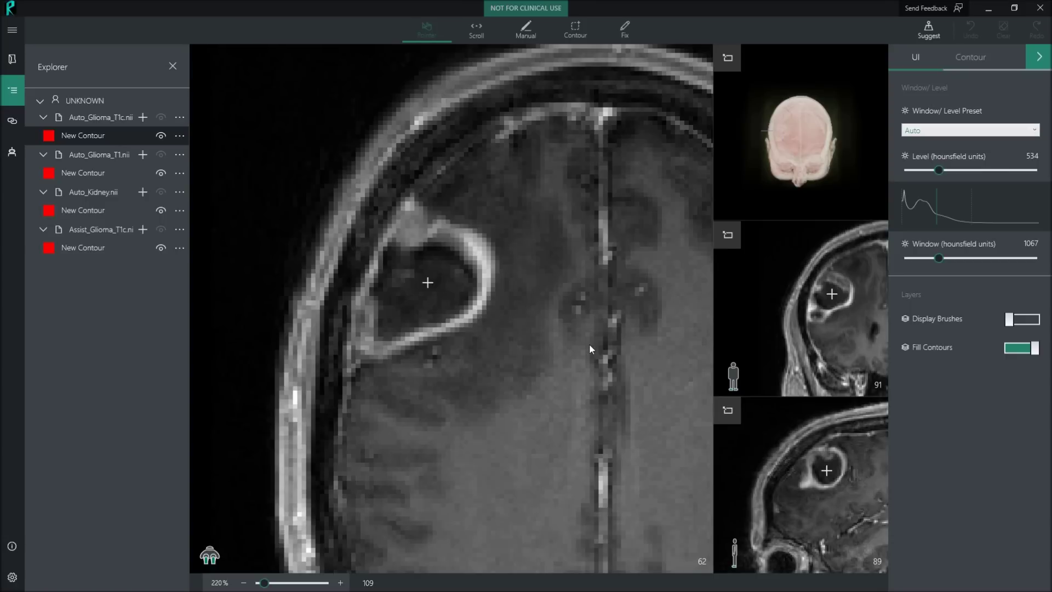
Outline the glioma on axial slice 62 with a closed Manual Smooth contour, adjusting the top point
left_click(532, 31)
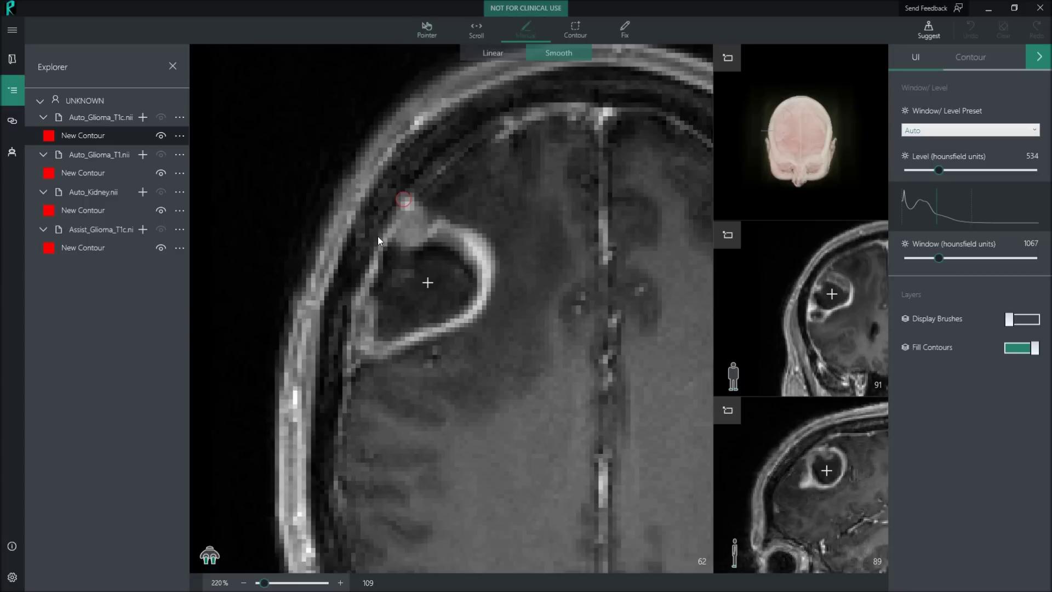
left_click(346, 298)
left_click(347, 365)
left_click(378, 360)
left_click(492, 263)
left_click(479, 235)
left_click(437, 219)
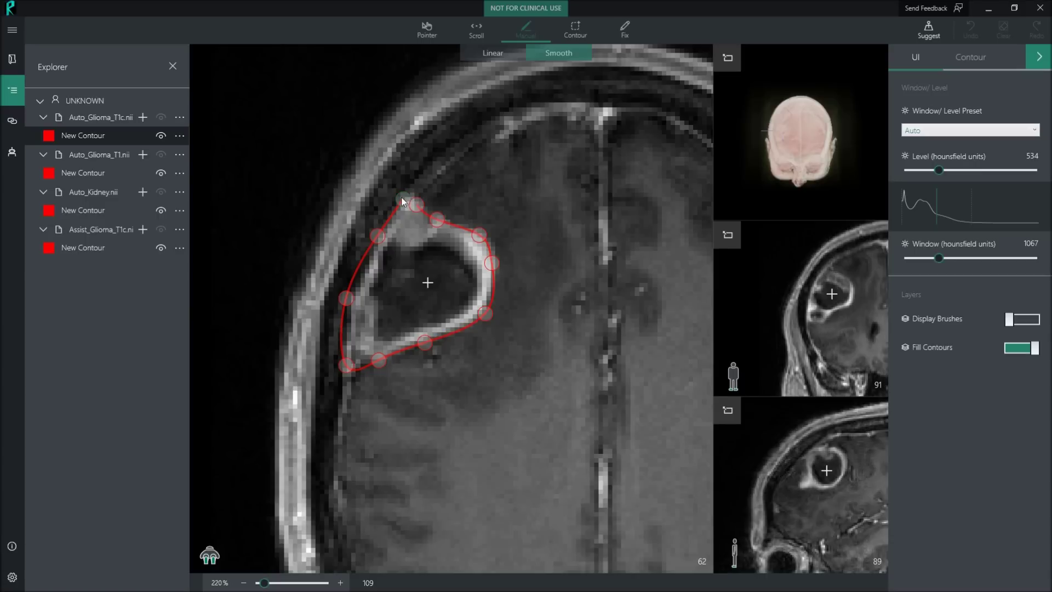
left_click(404, 199)
left_click_drag(404, 199, 416, 204)
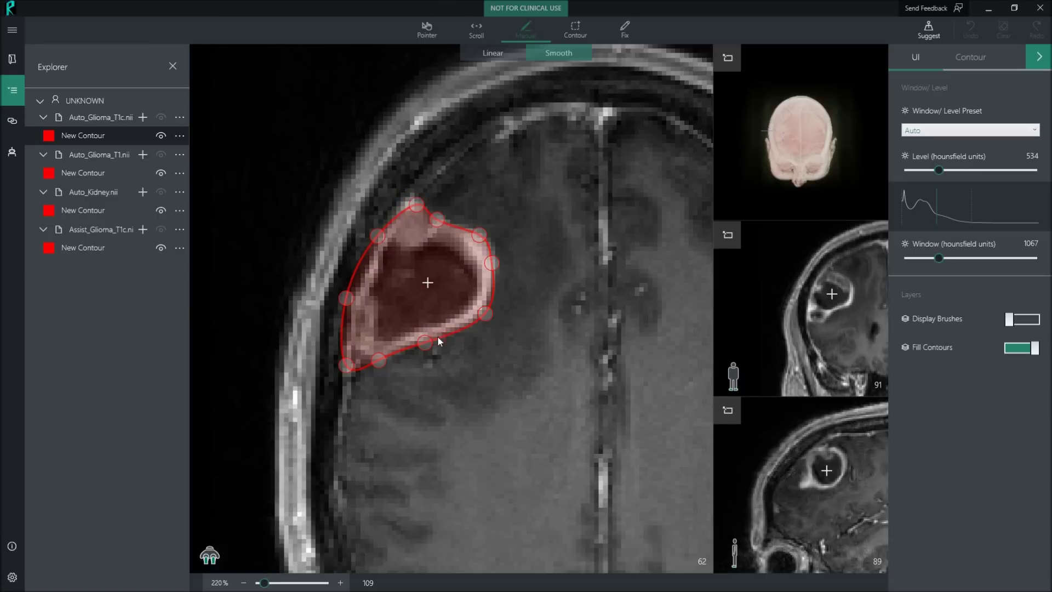
Draw a matching closed smooth contour around the lesion on axial slice 63
scroll(437, 337, "down", 1)
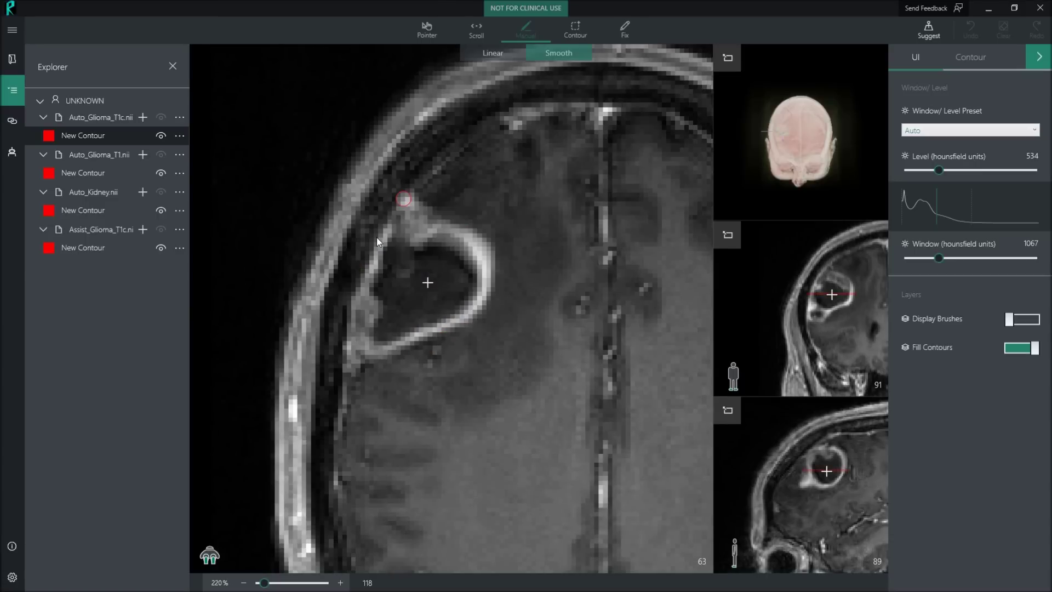
left_click(344, 314)
left_click(346, 361)
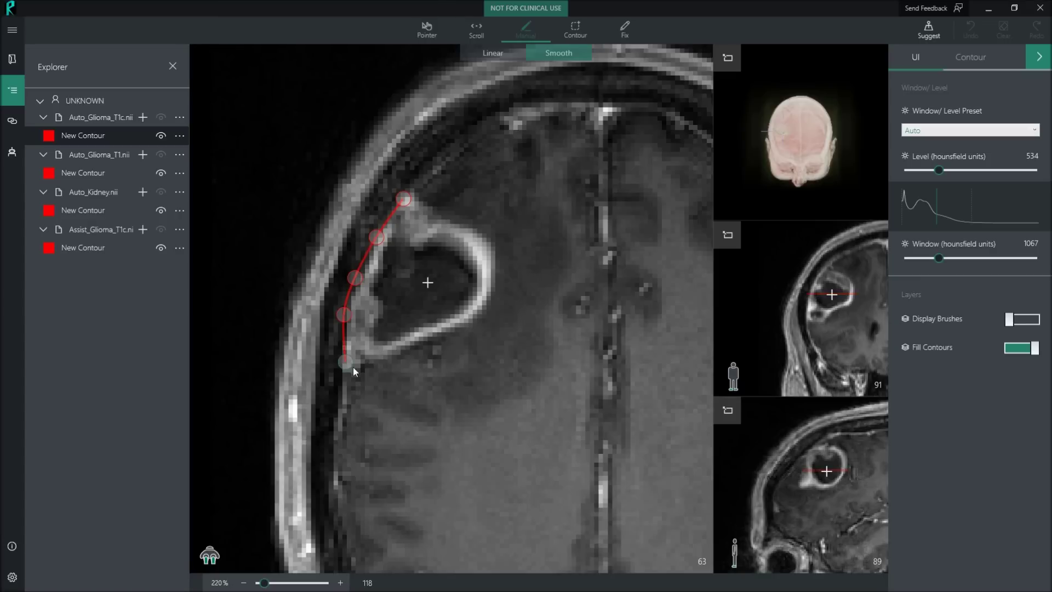
left_click(480, 306)
left_click(492, 265)
left_click(482, 241)
left_click(442, 219)
left_click(408, 198)
scroll(419, 337, "up", 1)
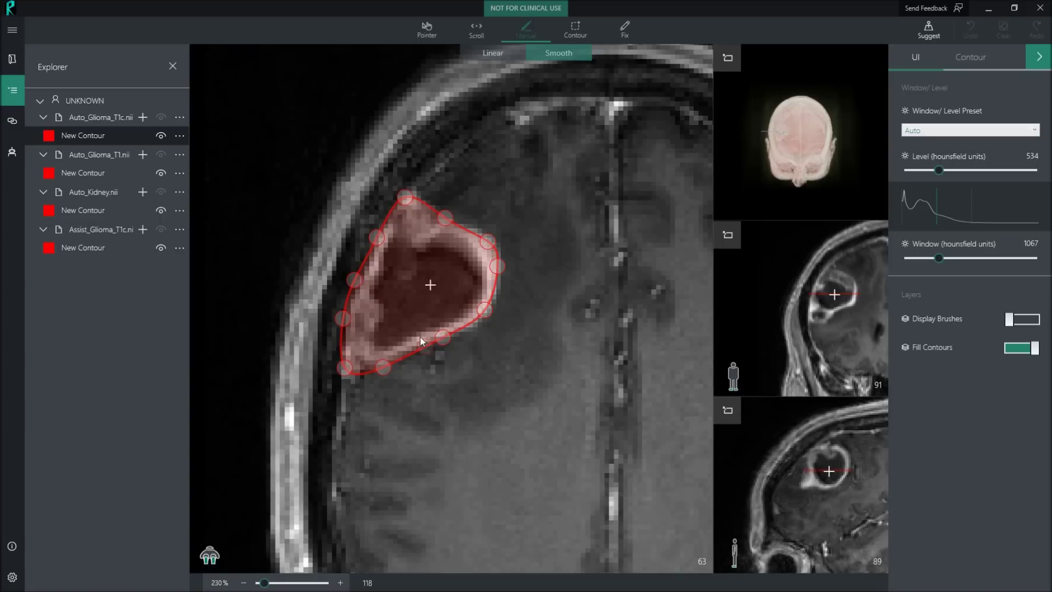
scroll(420, 337, "up", 3)
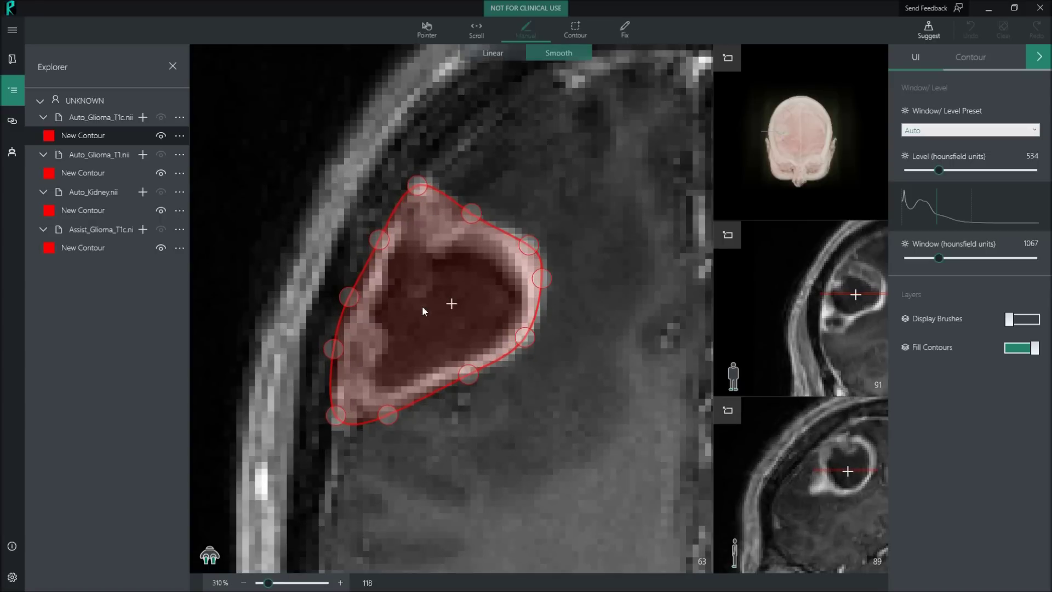
Run GBM - ADD (Tumor core) automatic contouring on Auto_Glioma_T1c.nii and Auto_Glioma_T1.nii
left_click(14, 156)
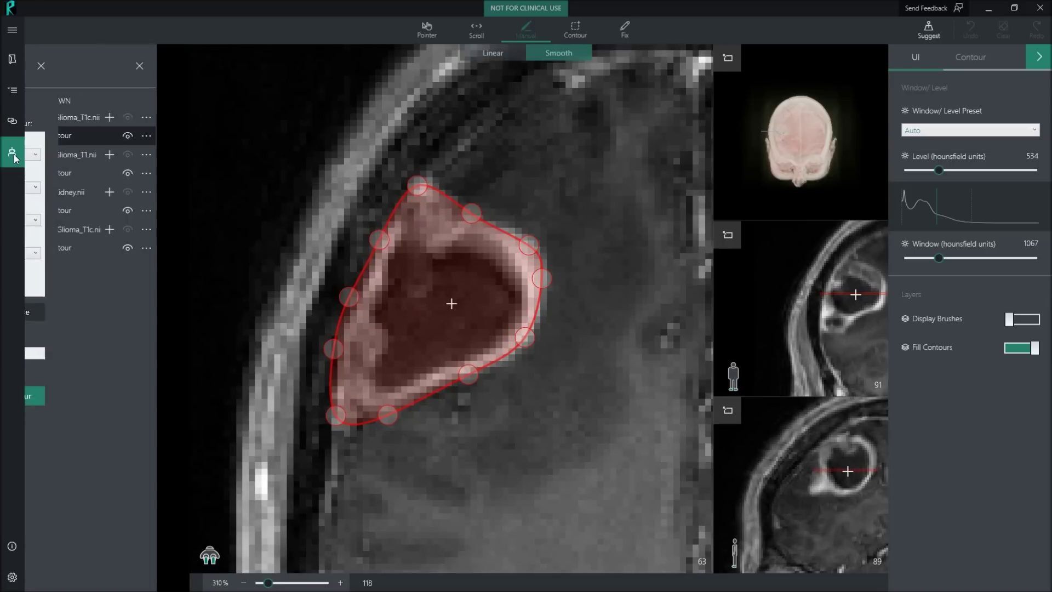
left_click(72, 140)
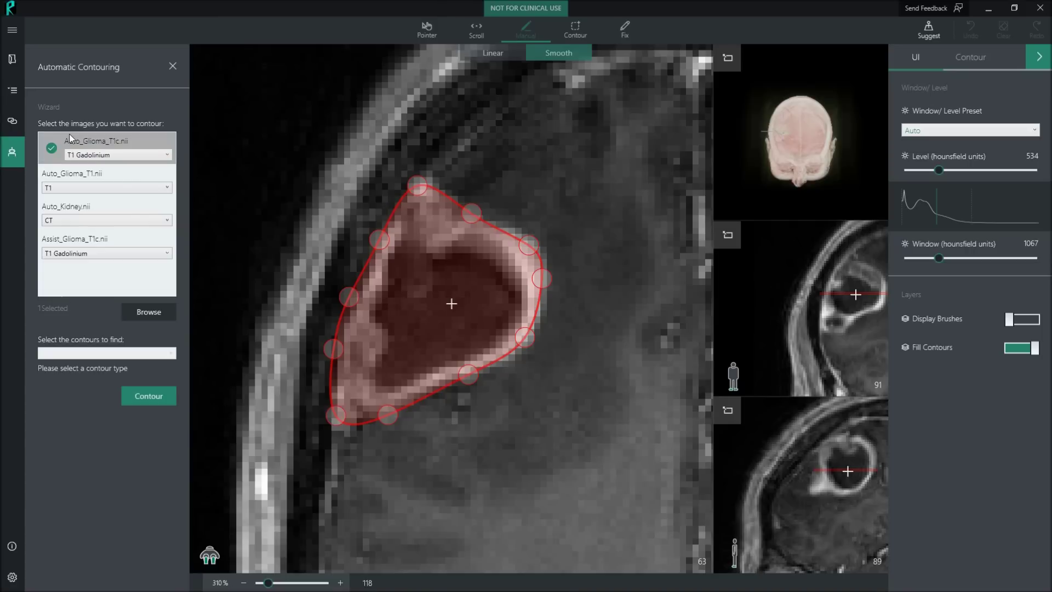
left_click(86, 175)
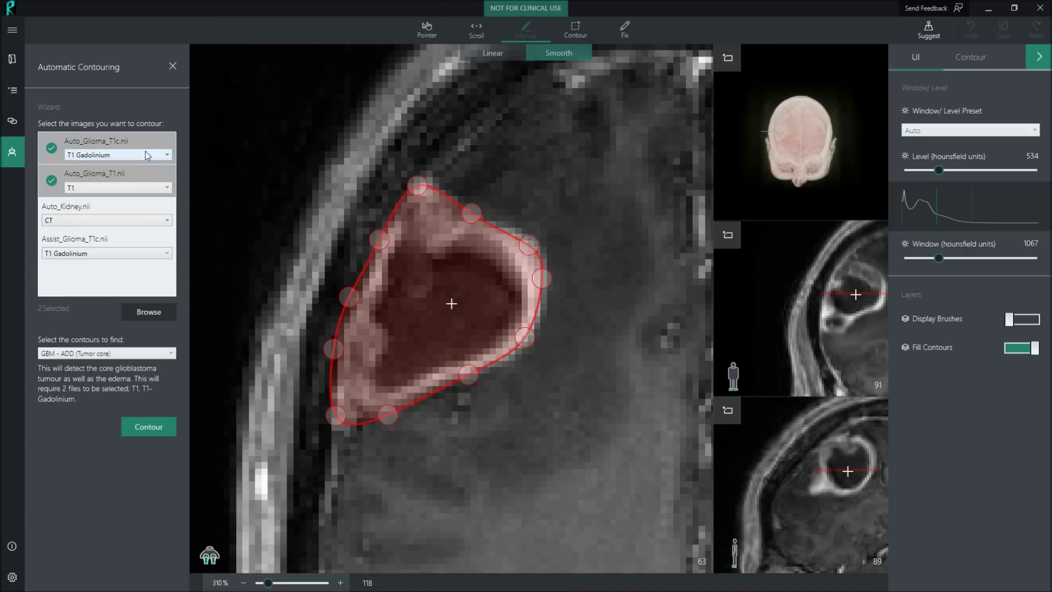
left_click(65, 353)
left_click(64, 353)
left_click(142, 431)
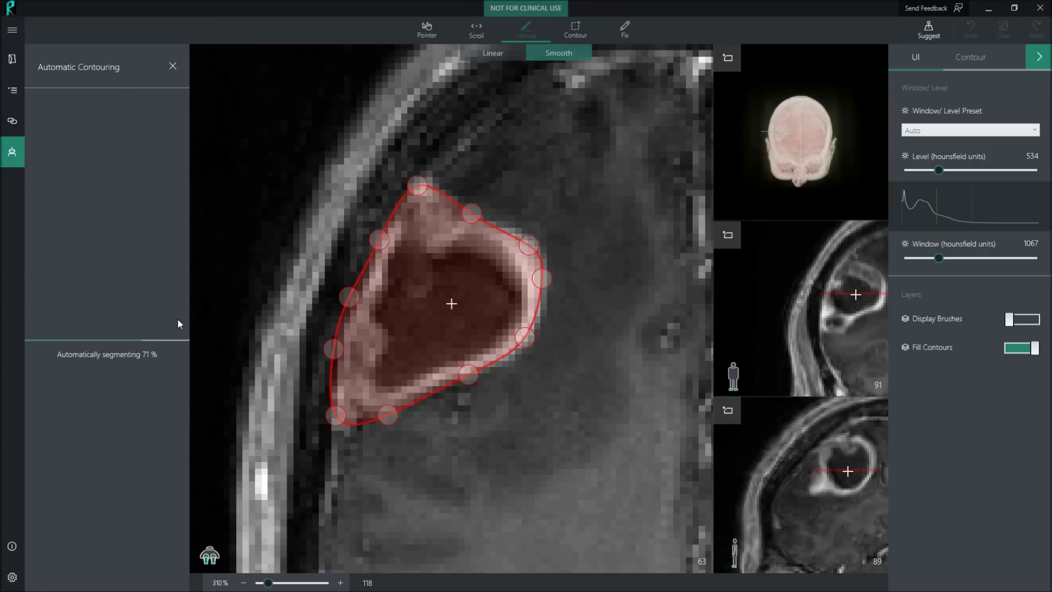
left_click(16, 94)
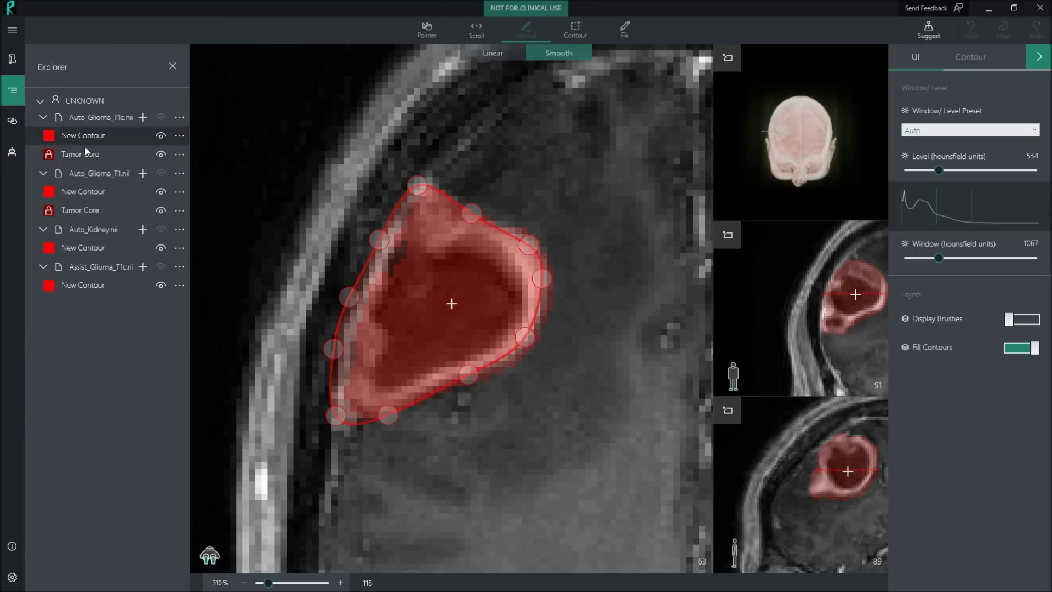
Inspect the Tumor Core in the enlarged, rotated 3D head render, then load Auto_Kidney.nii's new contour
left_click(154, 139)
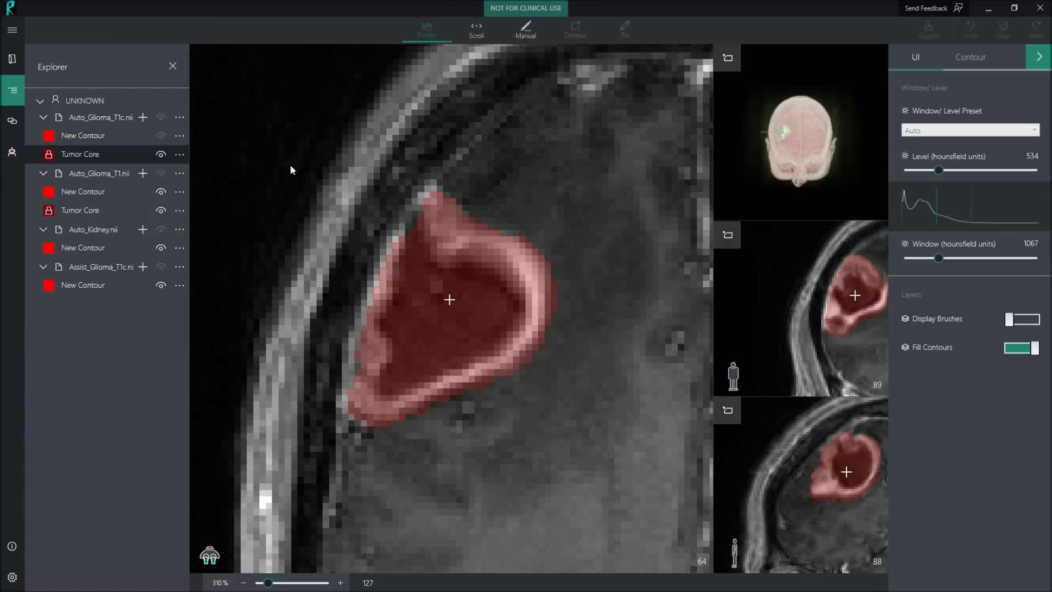
left_click(728, 59)
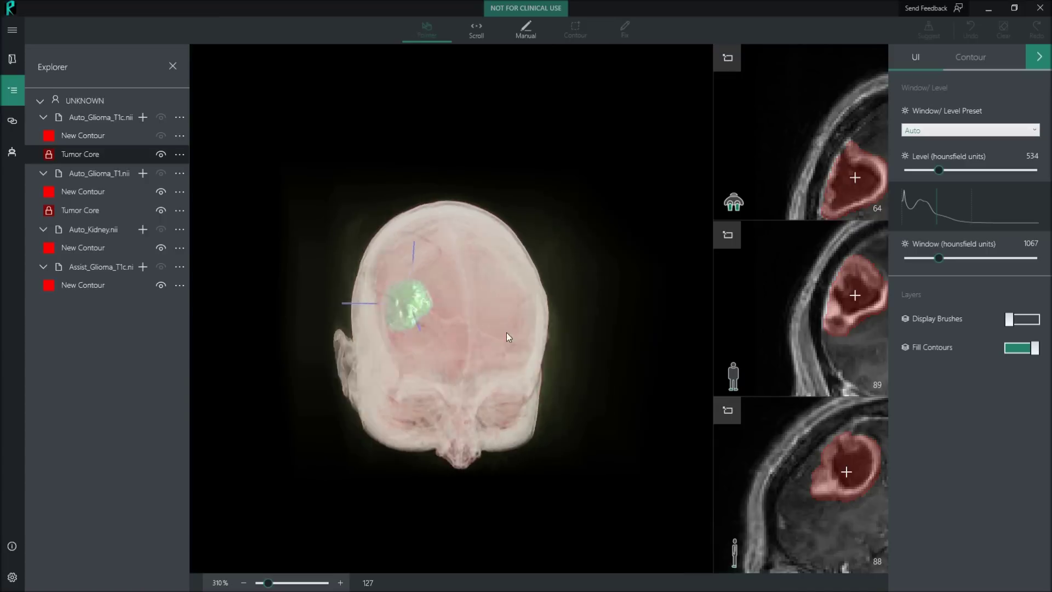
scroll(490, 310, "up", 5)
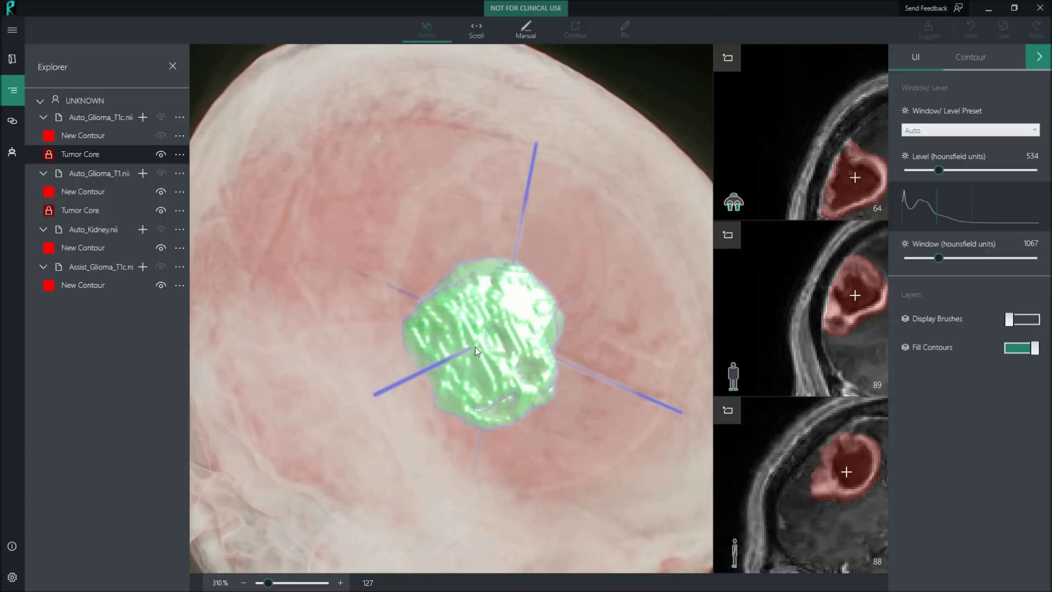
left_click_drag(475, 350, 456, 347)
left_click(107, 250)
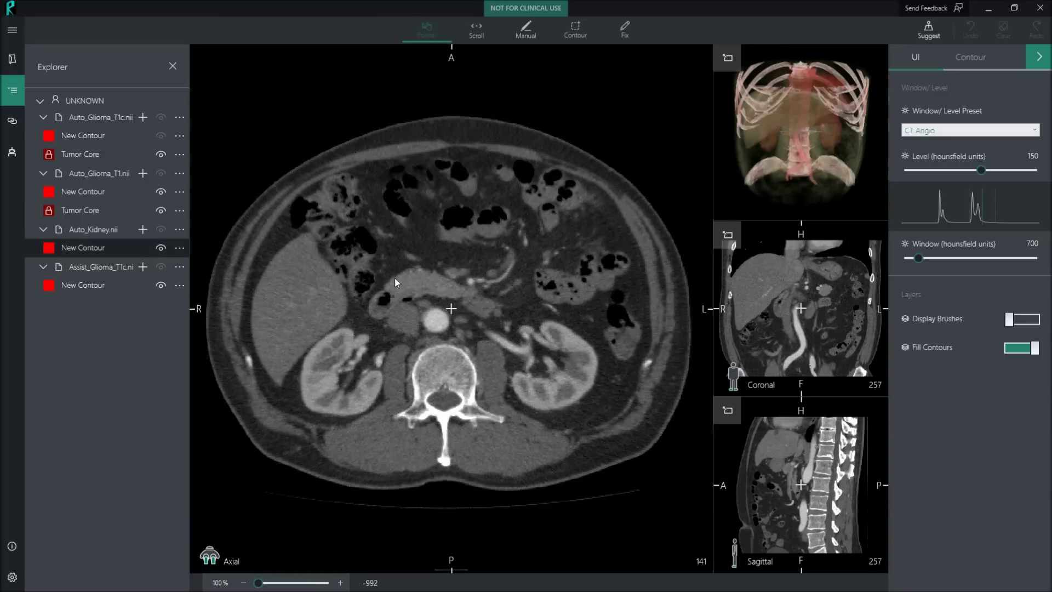
Move to axial slice 126 and show the 3D abdominal render zoomed and rotated in the main view
scroll(386, 325, "down", 9)
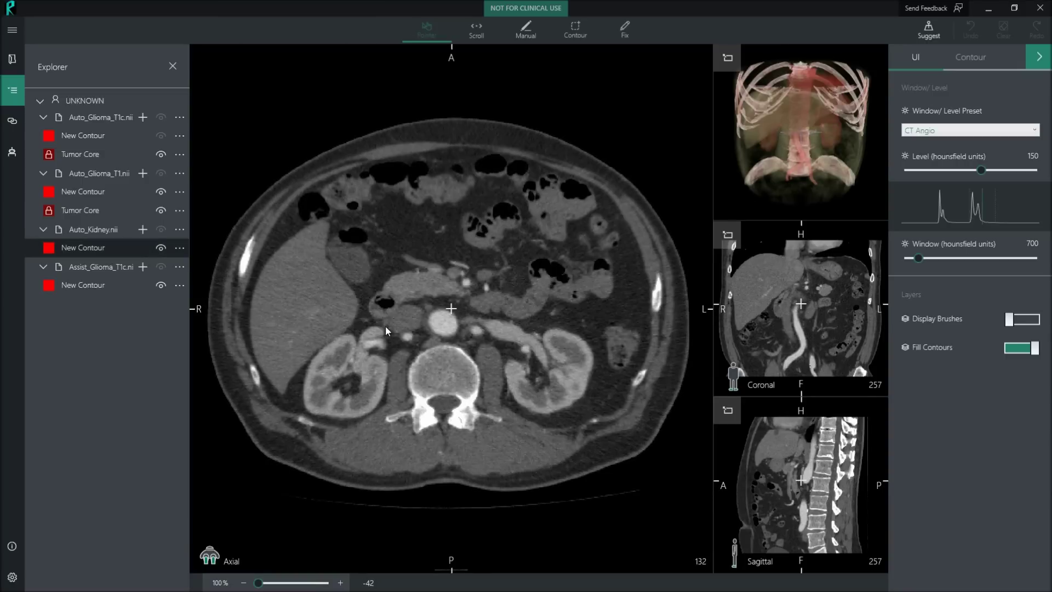
scroll(386, 326, "down", 6)
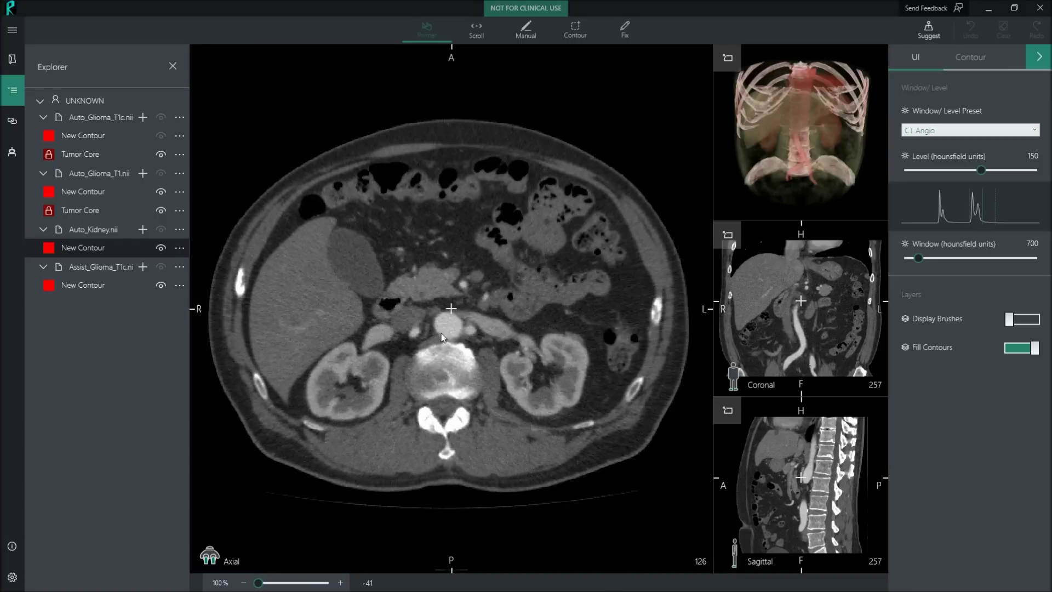
left_click(727, 57)
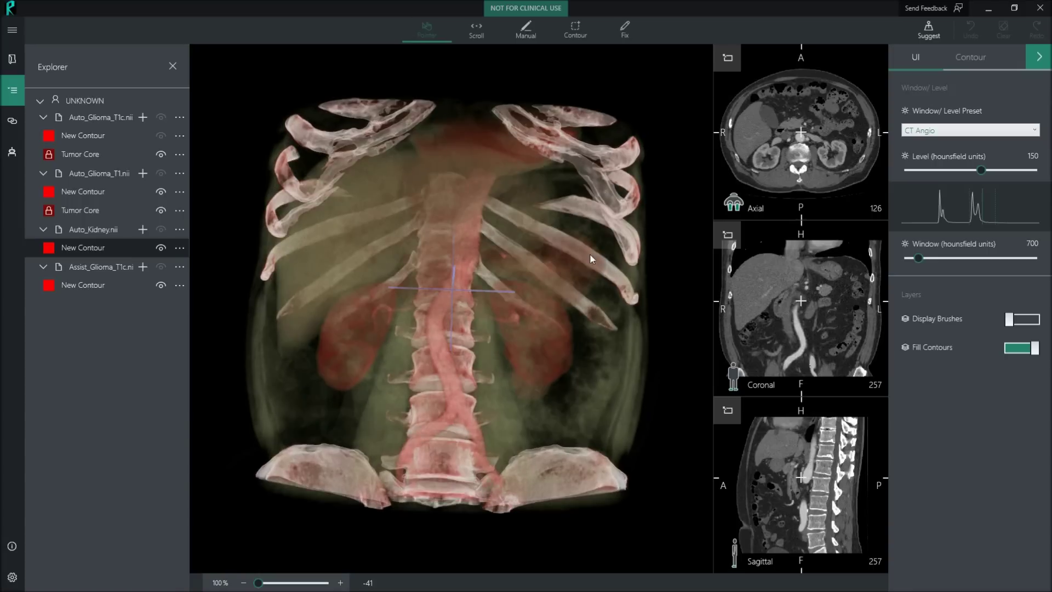
scroll(288, 308, "up", 5)
mouse_move(315, 336)
left_mouse_down()
mouse_move(340, 335)
mouse_move(317, 337)
left_mouse_up()
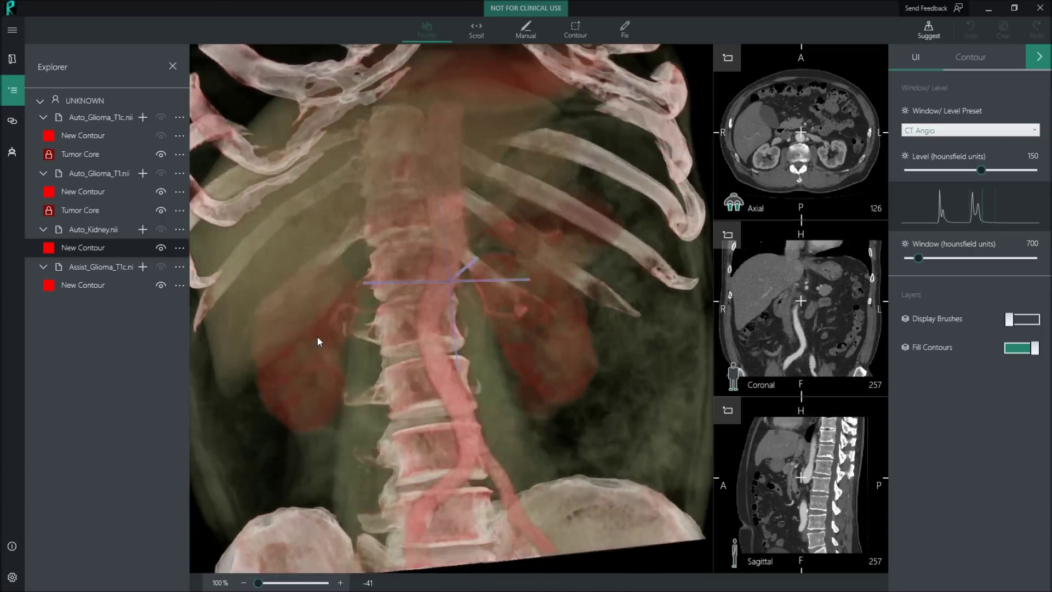
Automatically segment the Right kidney on Auto_Kidney.nii only, with both glioma scans deselected
left_click(12, 152)
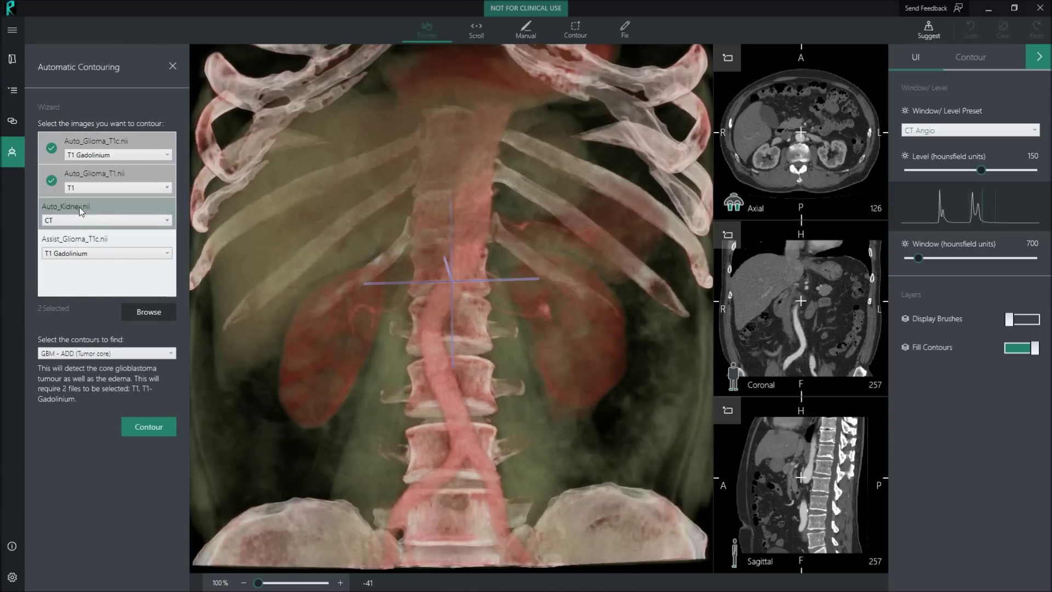
left_click(55, 186)
left_click(57, 145)
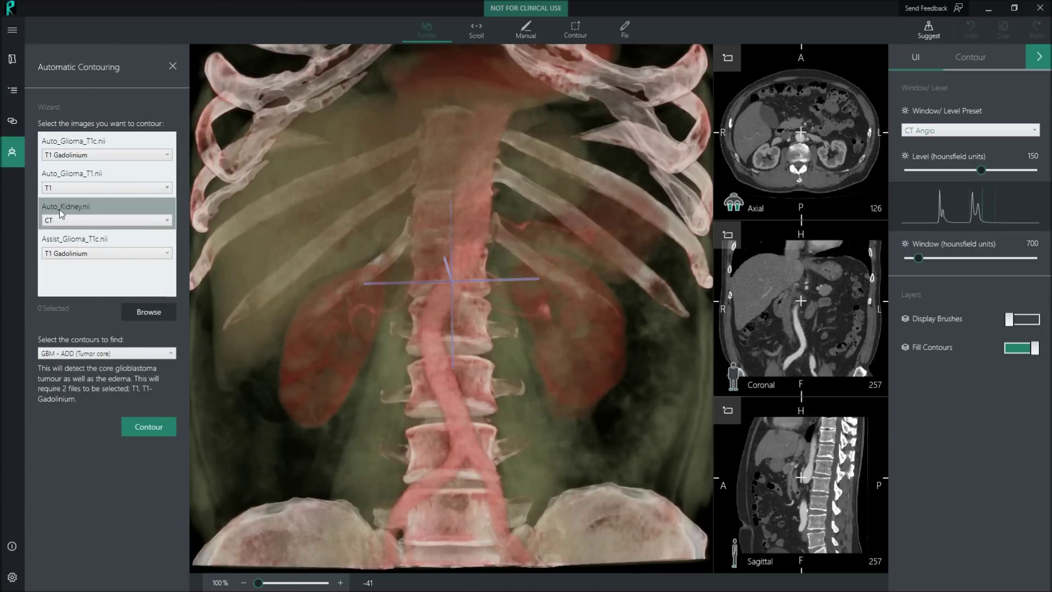
left_click(62, 214)
left_click(92, 353)
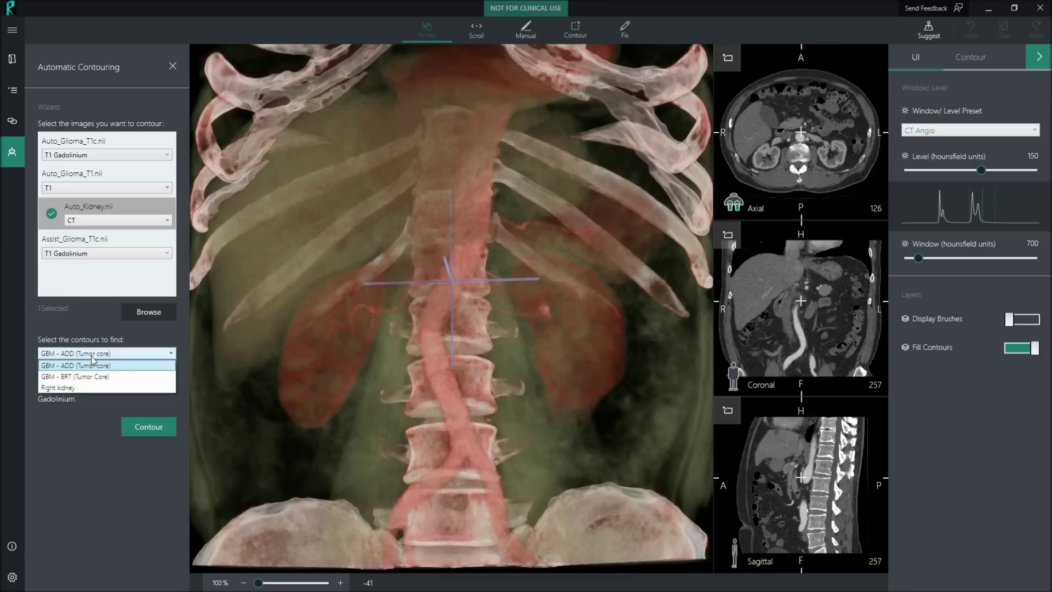
left_click(84, 389)
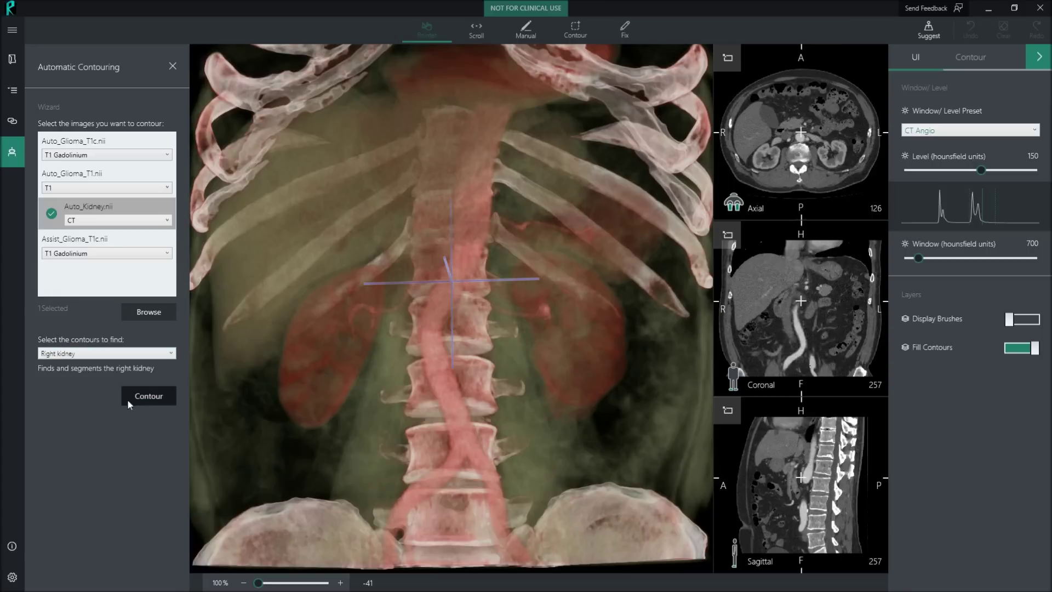
left_click(143, 401)
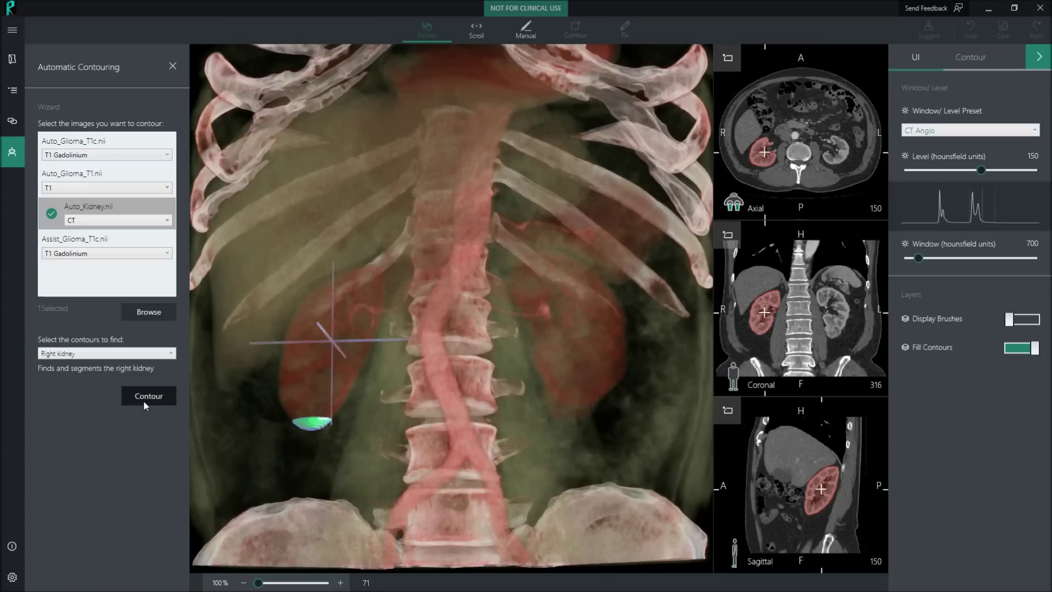
mouse_move(333, 329)
left_mouse_down()
mouse_move(382, 340)
mouse_move(364, 330)
mouse_move(327, 337)
left_mouse_up()
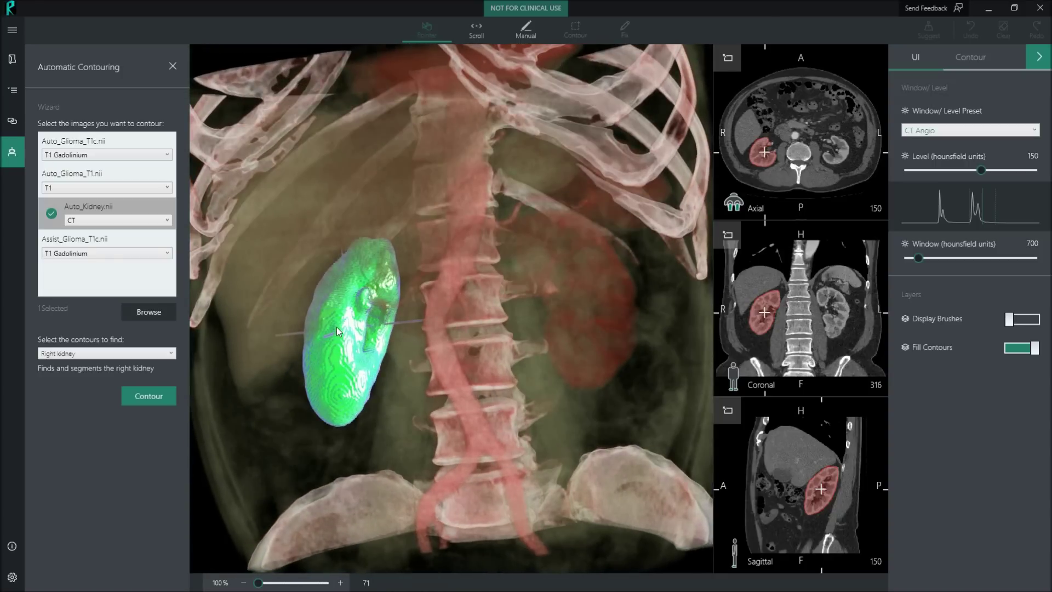
left_click(16, 95)
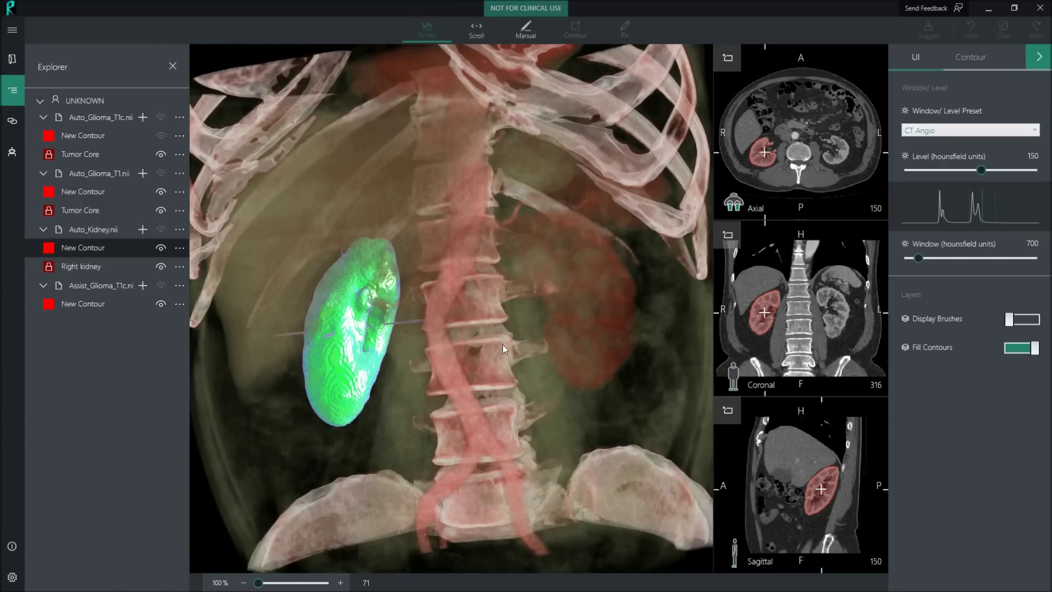
On Assist_Glioma_T1c.nii slice 92, zoom onto the tumour and brush an assisted contour around it
left_click(103, 304)
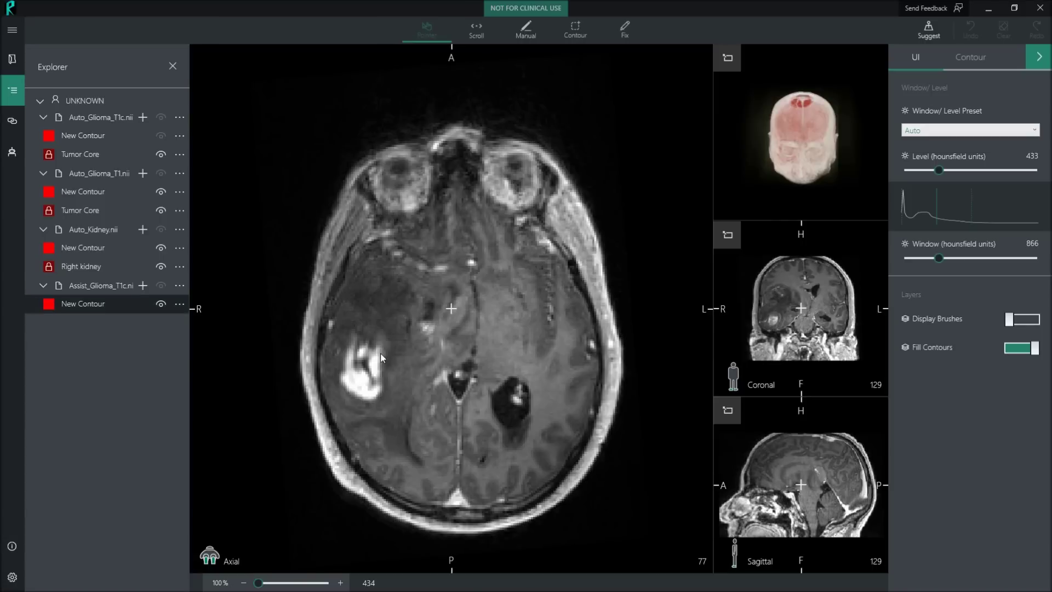
scroll(380, 350, "down", 15)
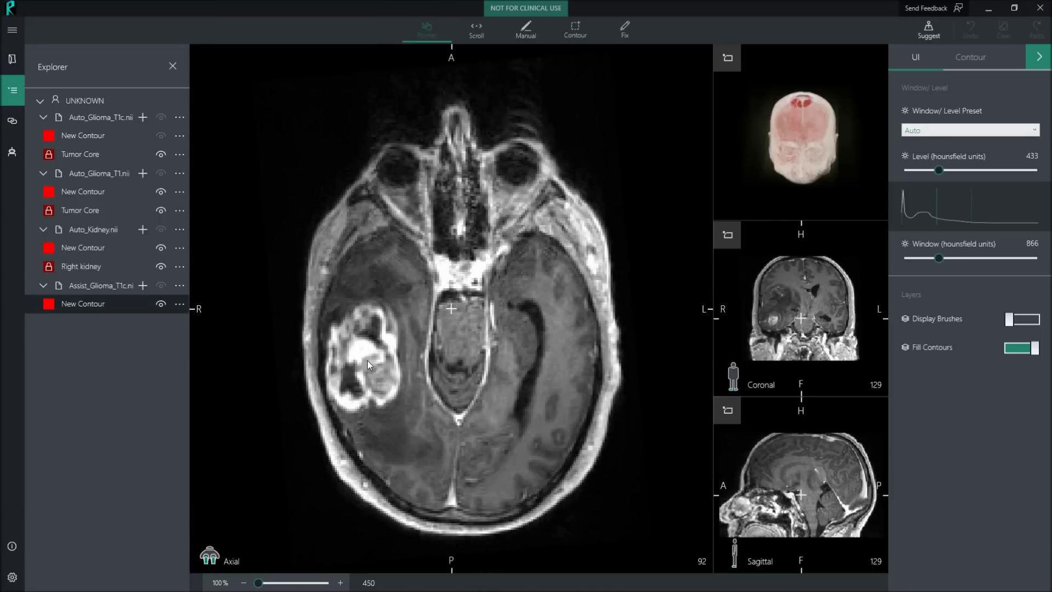
left_click(357, 363)
scroll(359, 366, "up", 5, "ctrl")
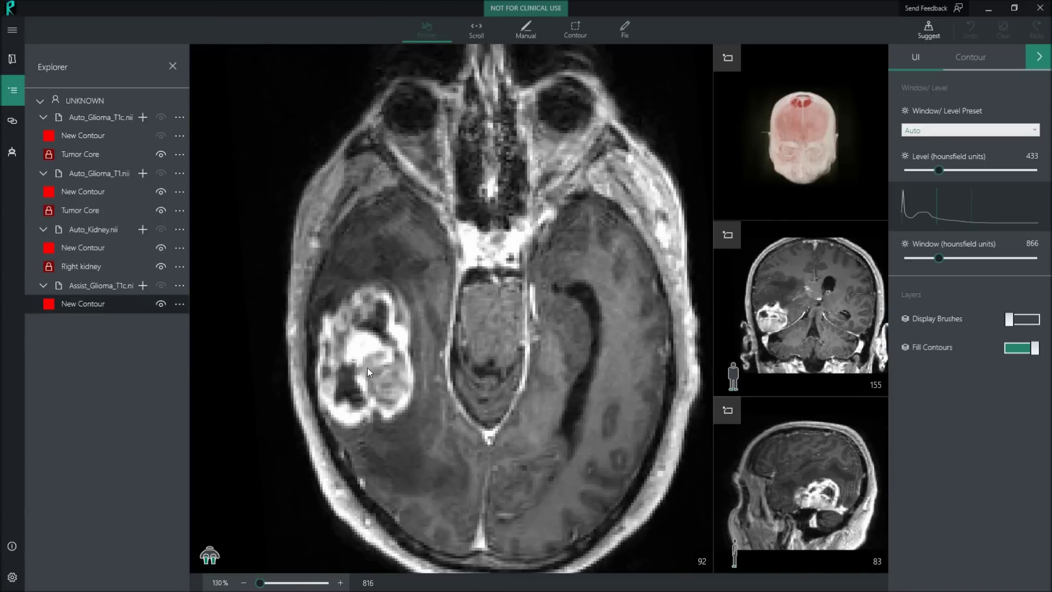
middle_click_drag(381, 357, 406, 347)
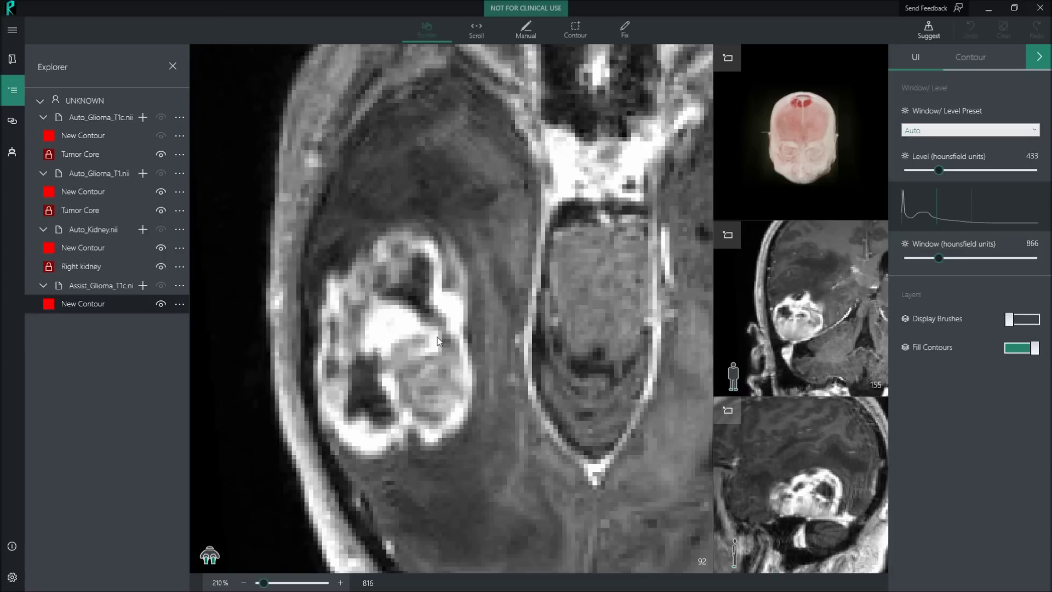
left_click(575, 28)
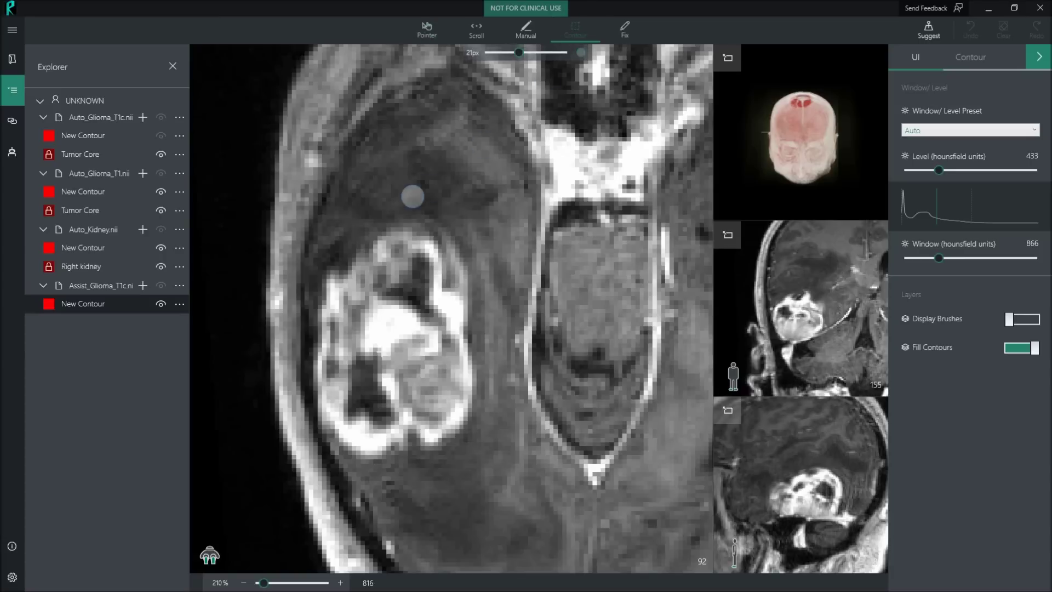
mouse_move(394, 208)
left_mouse_down()
mouse_move(346, 267)
mouse_move(330, 264)
mouse_move(316, 282)
mouse_move(319, 404)
mouse_move(343, 446)
mouse_move(363, 456)
mouse_move(407, 433)
mouse_move(438, 451)
mouse_move(475, 417)
mouse_move(463, 245)
mouse_move(452, 220)
mouse_move(406, 210)
left_mouse_up()
Brush the tumour contour on a second slice plane, then view the green tumour volume in 3D
left_click(727, 411)
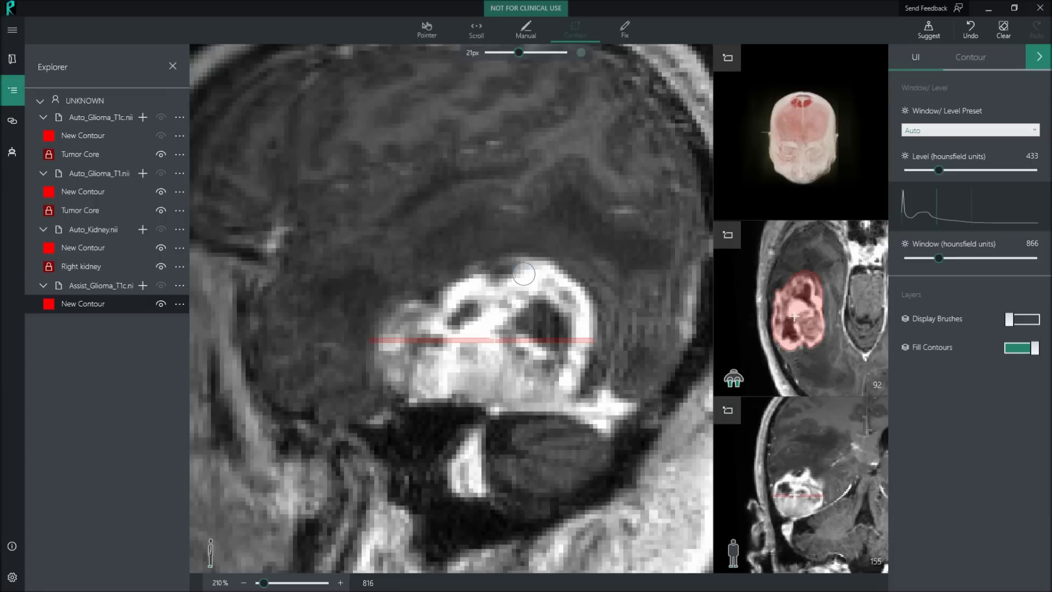
mouse_move(492, 251)
left_mouse_down()
mouse_move(443, 288)
mouse_move(406, 293)
mouse_move(364, 352)
mouse_move(390, 387)
mouse_move(424, 405)
mouse_move(532, 419)
mouse_move(585, 384)
mouse_move(599, 332)
mouse_move(575, 260)
mouse_move(495, 246)
left_mouse_up()
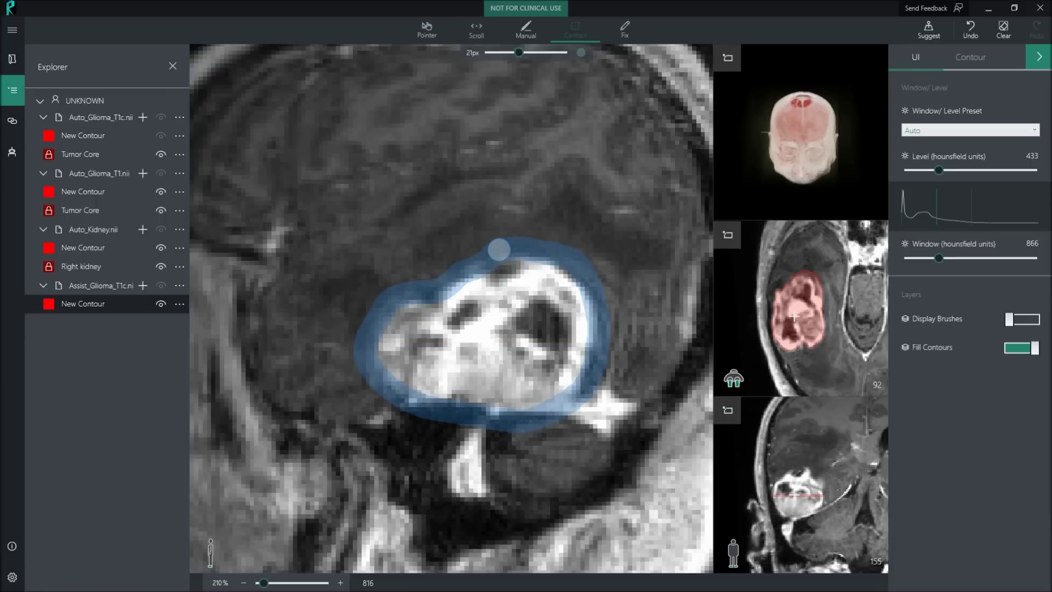
left_click(730, 60)
left_click_drag(466, 317, 508, 312)
scroll(395, 344, "up", 5)
left_click_drag(394, 345, 358, 380)
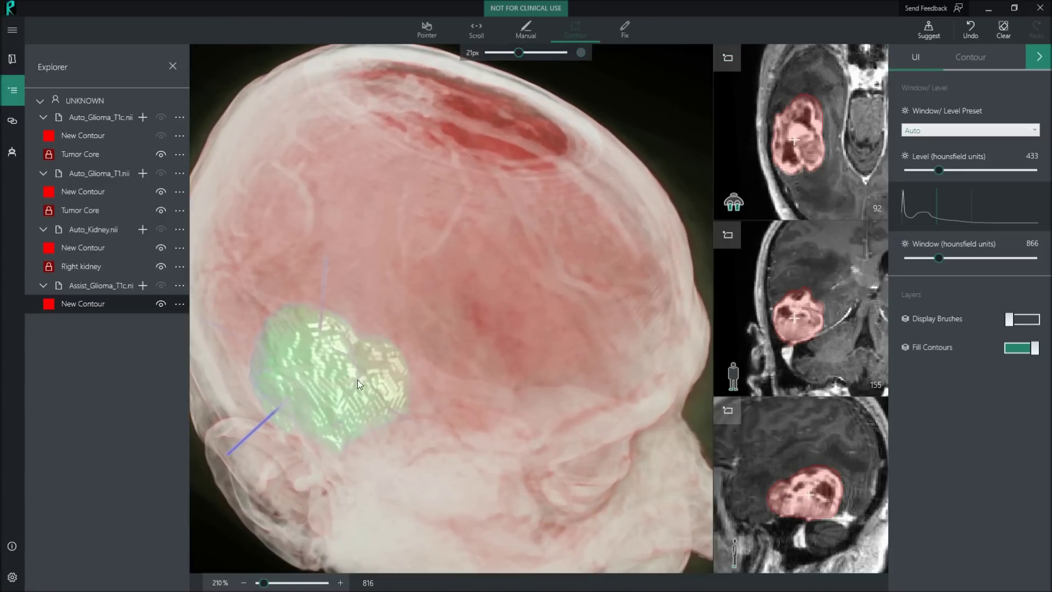